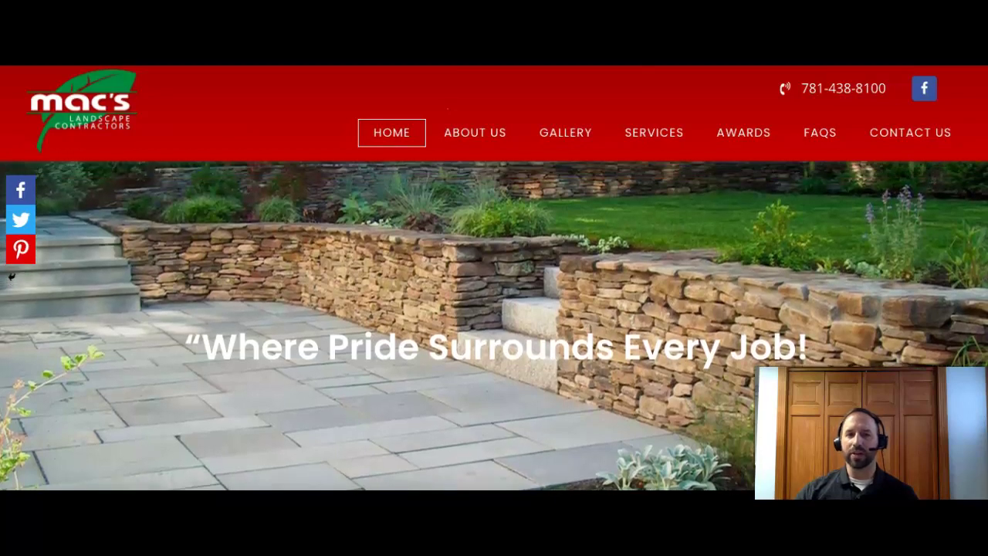
- Scroll the Mac's Landscaping homepage past the intro paragraphs to the four Our Landscaping Services cards
scroll(494, 325, "down", 5)
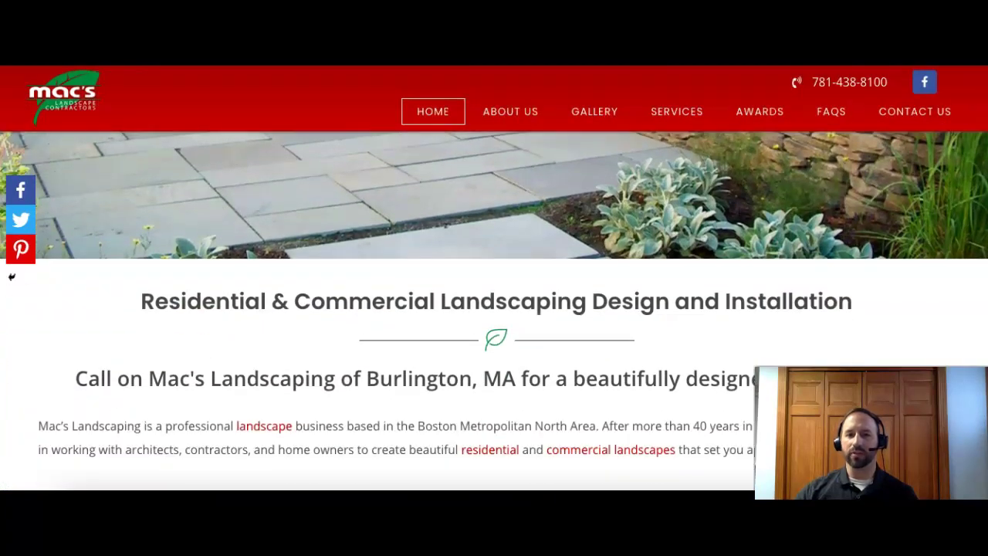
scroll(495, 308, "down", 2)
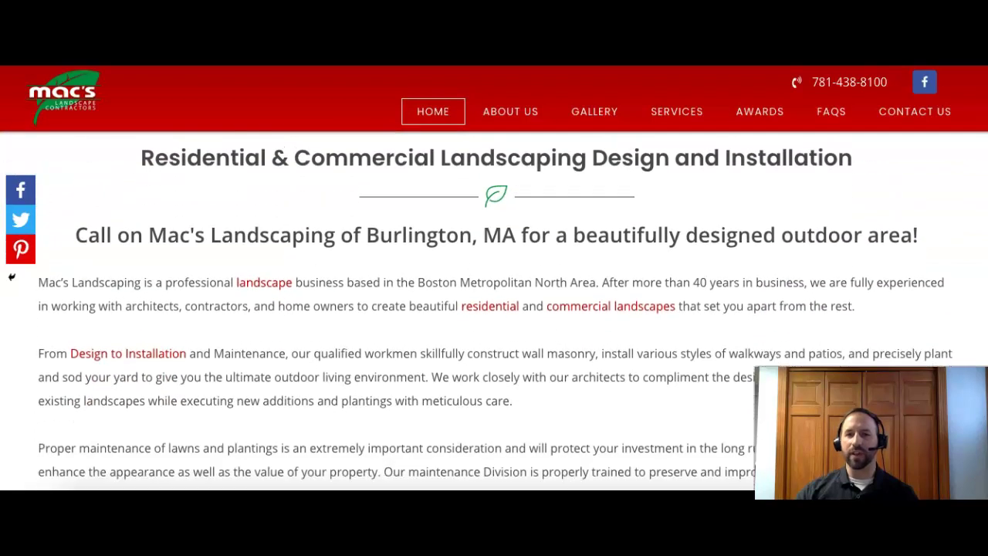
scroll(494, 316, "down", 1)
scroll(494, 317, "down", 1)
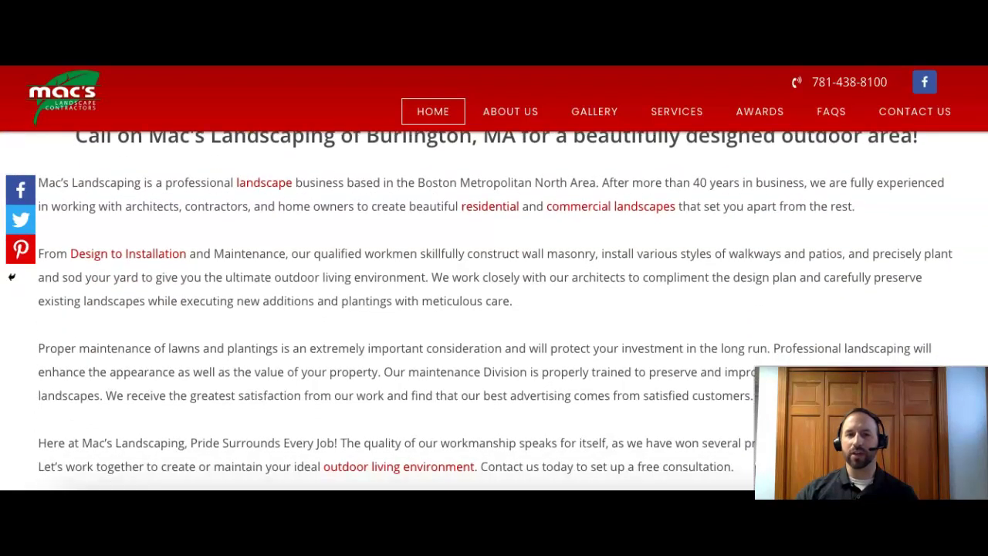
scroll(494, 309, "down", 5)
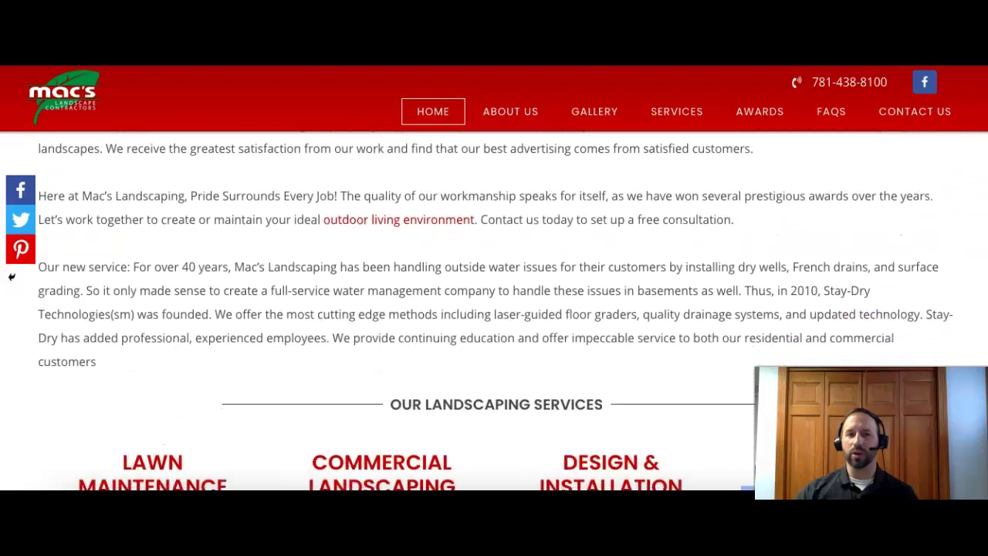
scroll(494, 309, "down", 5)
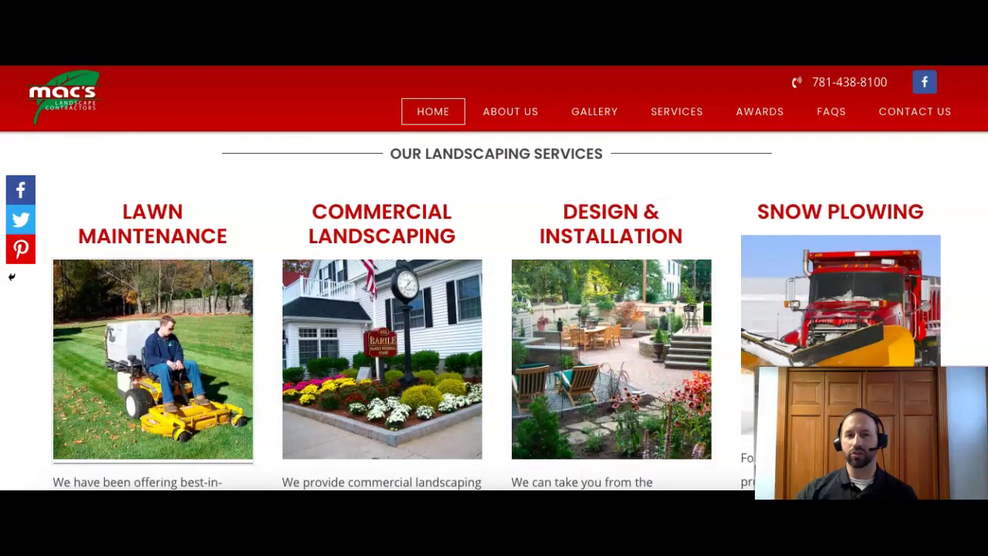
scroll(333, 307, "down", 2)
scroll(333, 306, "up", 2)
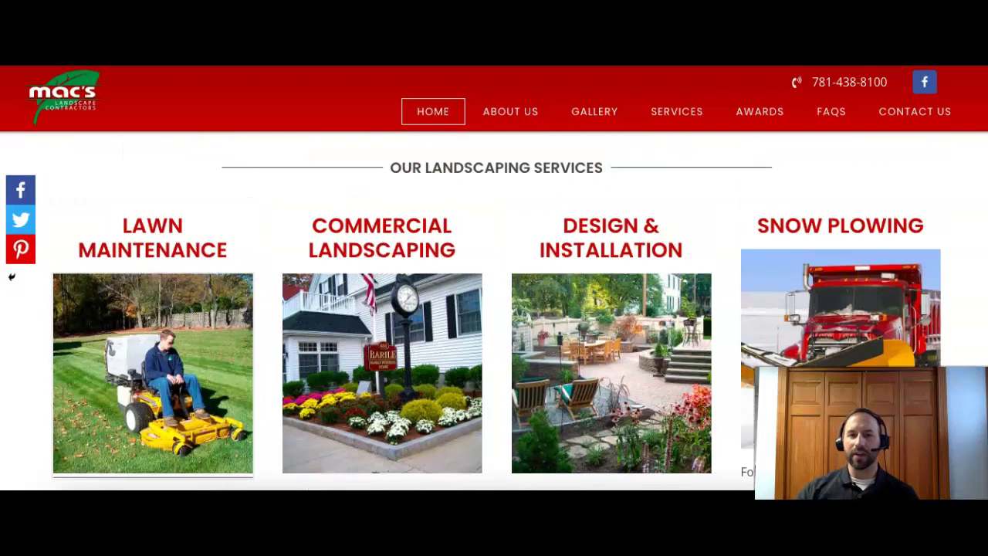
right_click(402, 291)
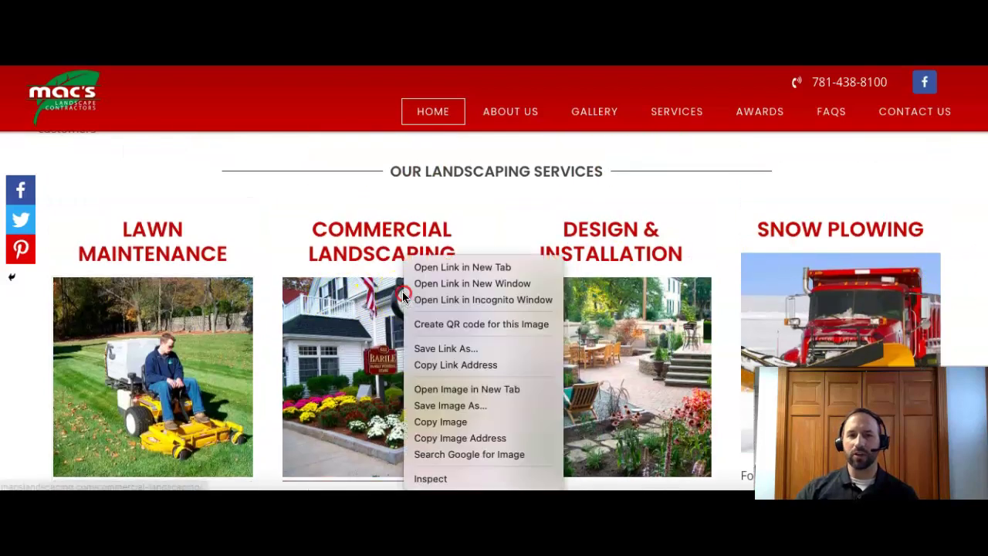
left_click(470, 408)
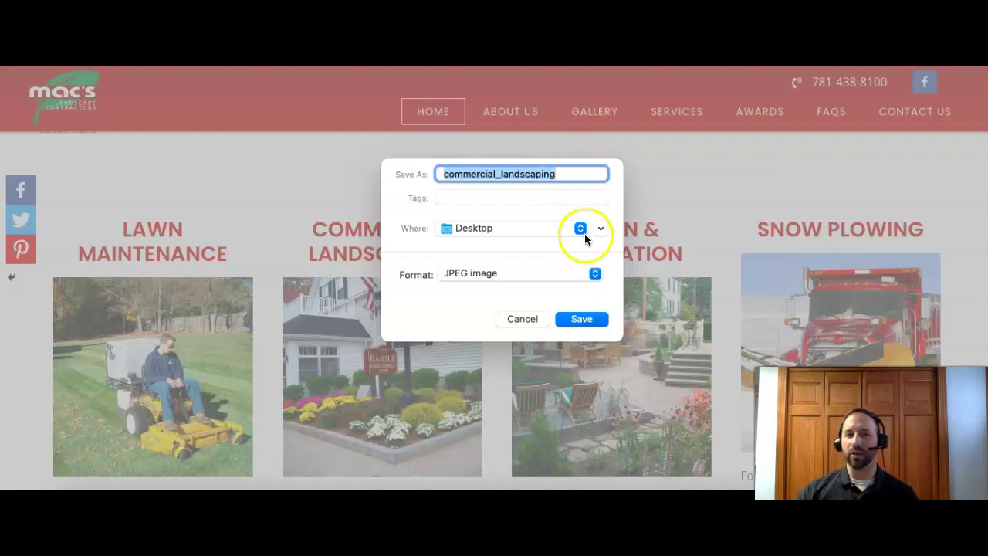
left_click(524, 320)
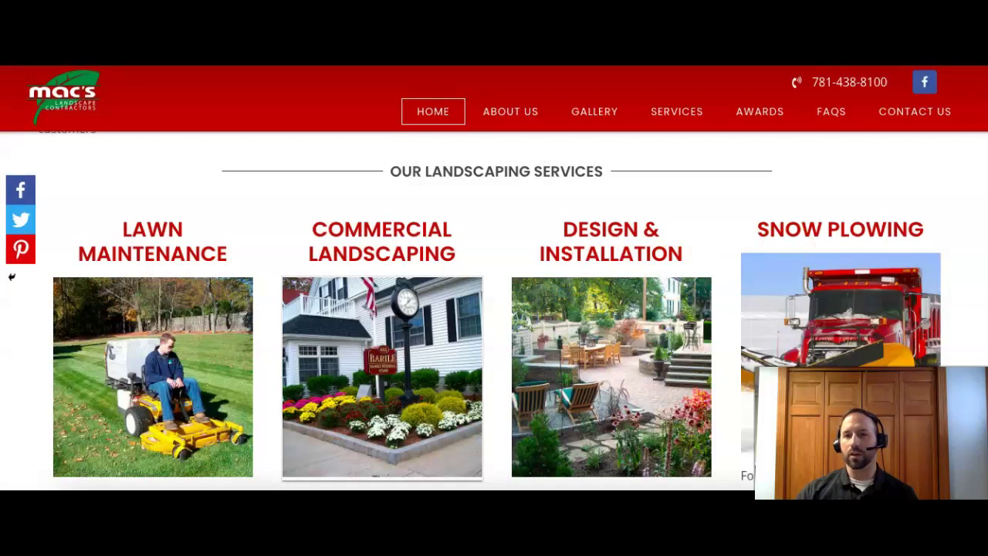
- Return to the 'landscaping stoneham ma' Google results and scroll to the local map pack
scroll(494, 309, "up", 10)
key("alt+Left")
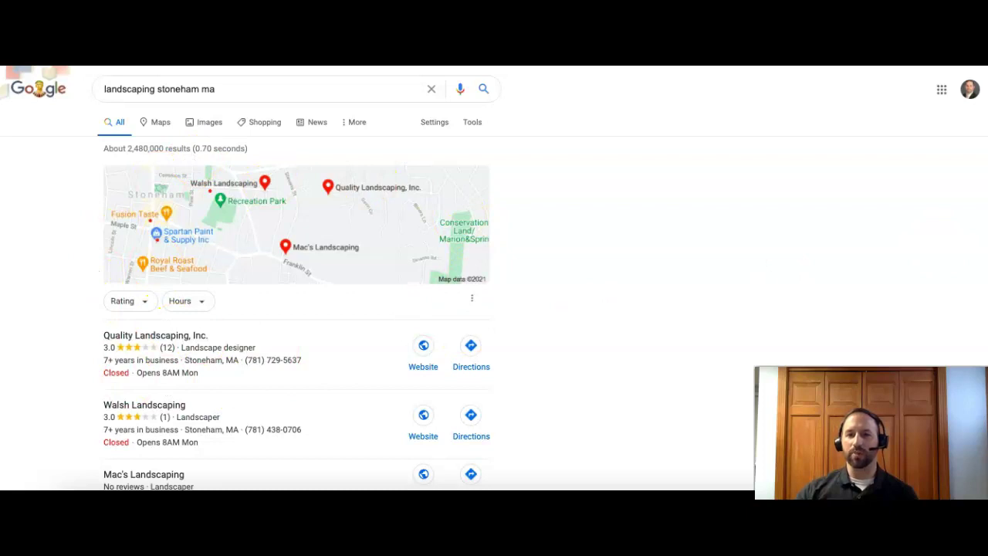
scroll(672, 331, "down", 2)
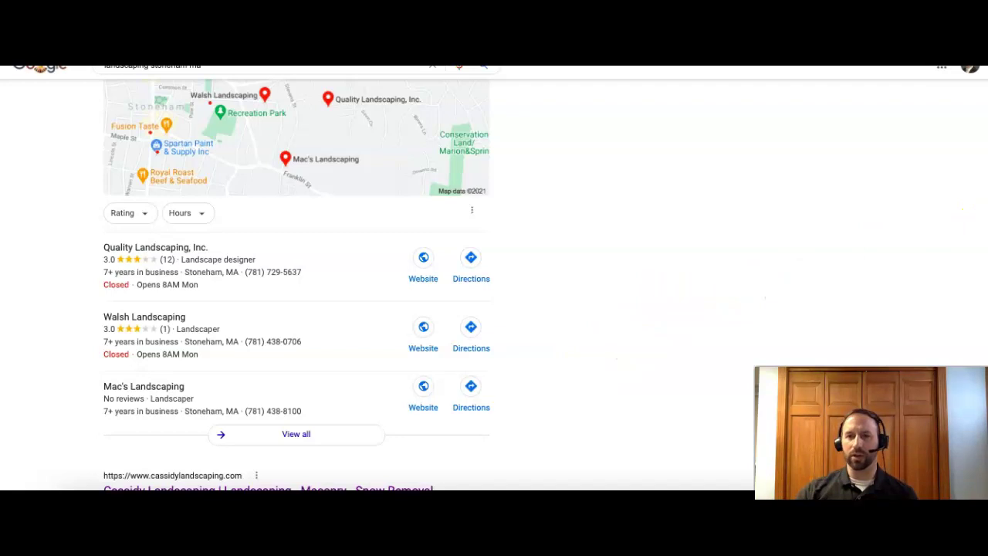
- Highlight the Cassidy Landscaping and Yelp organic listings, then clear the selection
scroll(494, 278, "up", 1)
scroll(494, 278, "down", 5)
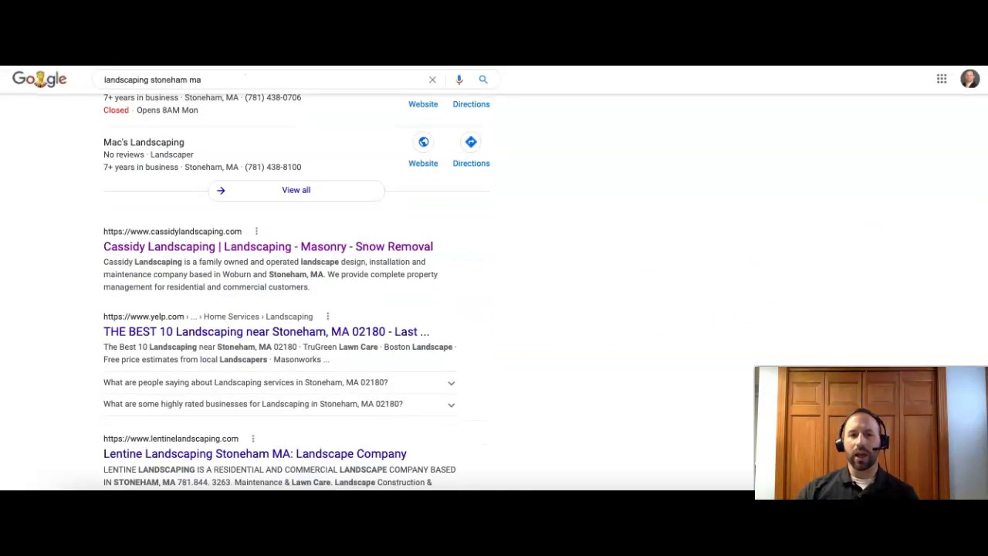
scroll(494, 278, "down", 1)
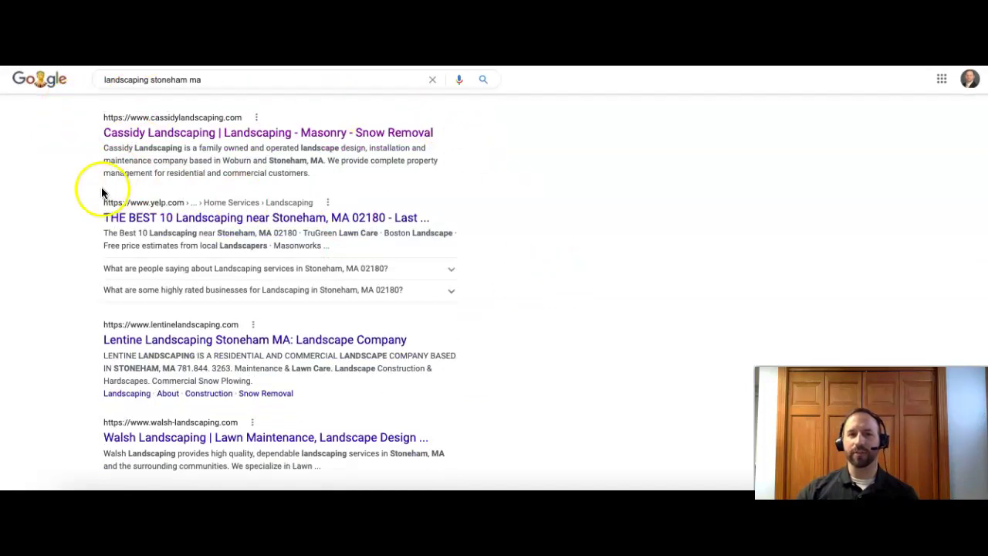
left_click_drag(97, 114, 473, 152)
left_click_drag(82, 198, 240, 207)
left_click(509, 204)
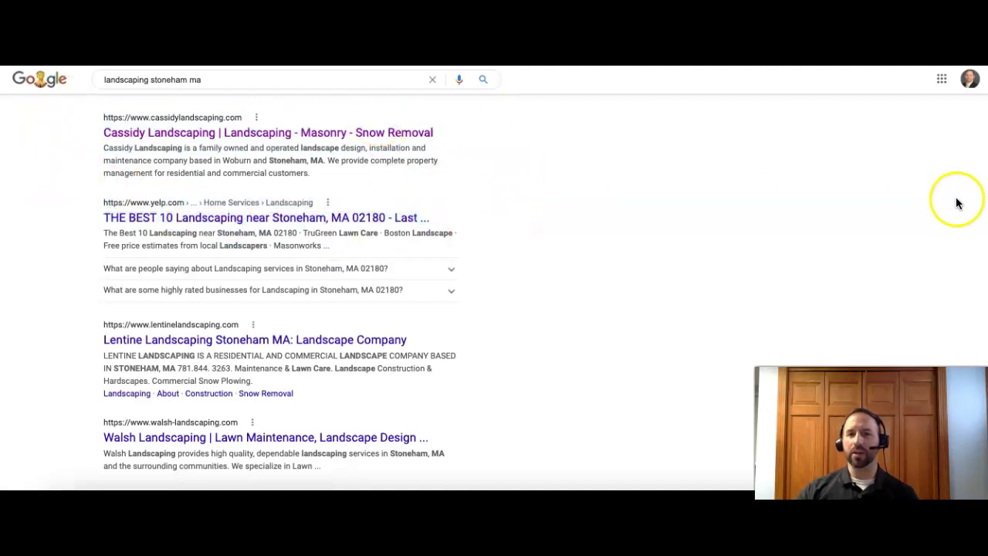
scroll(297, 294, "up", 8)
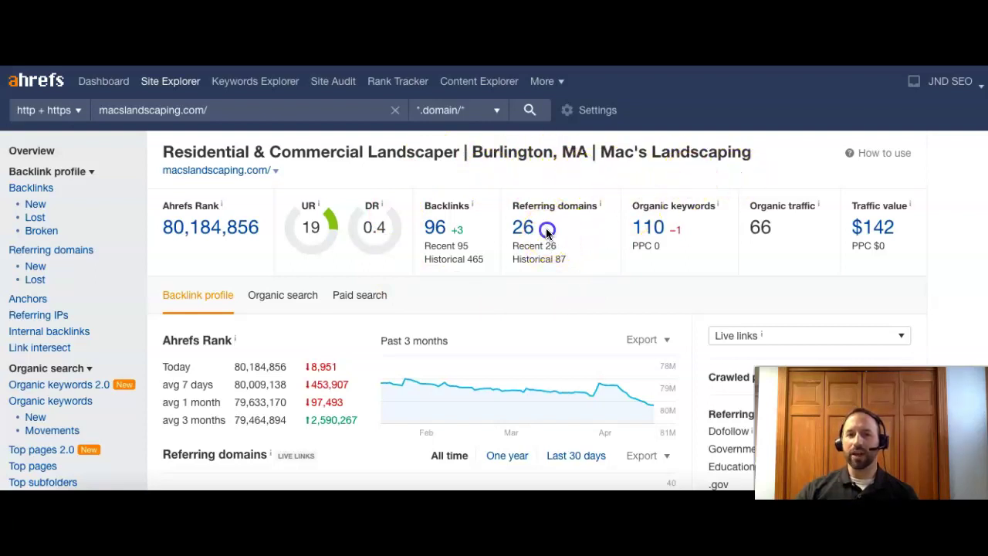
- Highlight Mac's 26 referring domains, 96 backlinks, 110 keywords and 66 traffic, then open the keywords report
triple_click(510, 210)
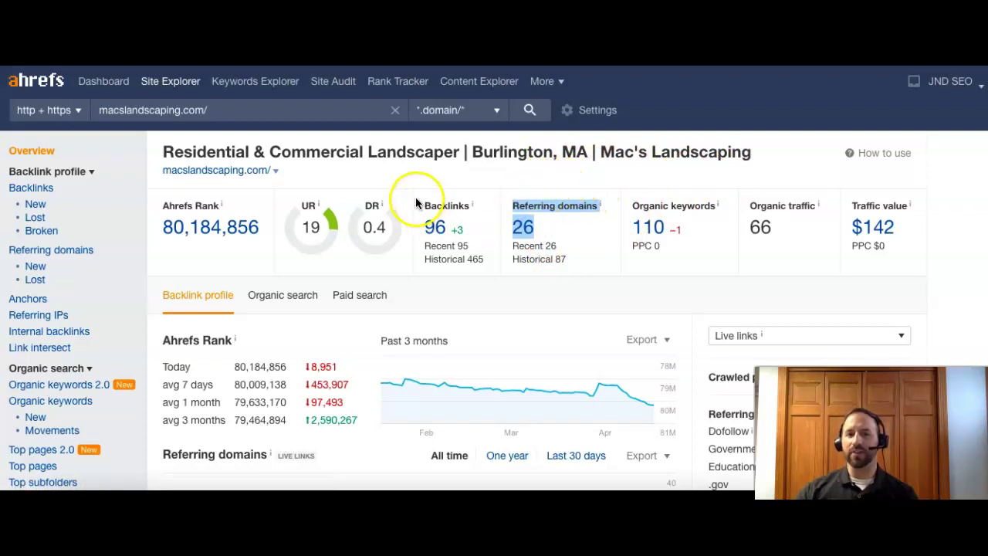
left_click_drag(419, 195, 454, 226)
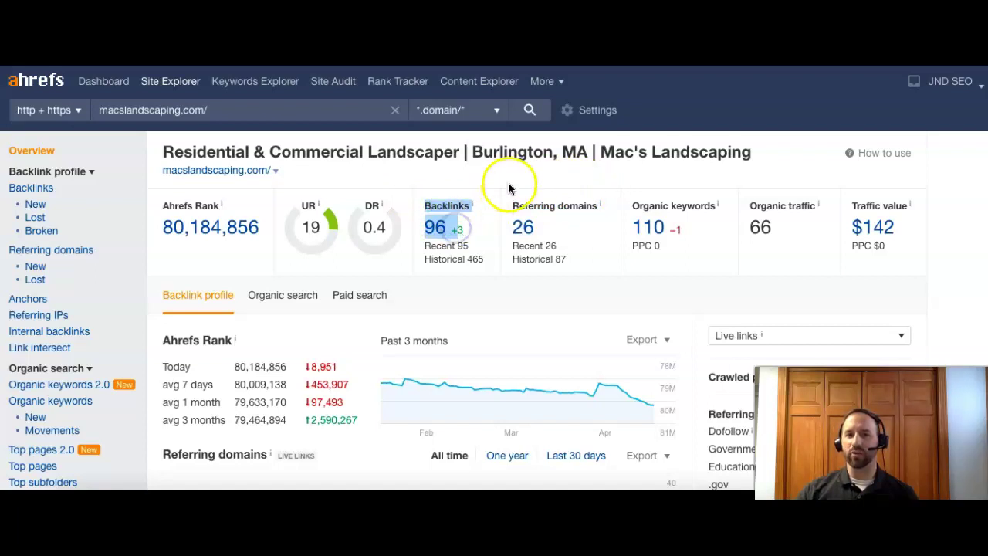
left_click(553, 171)
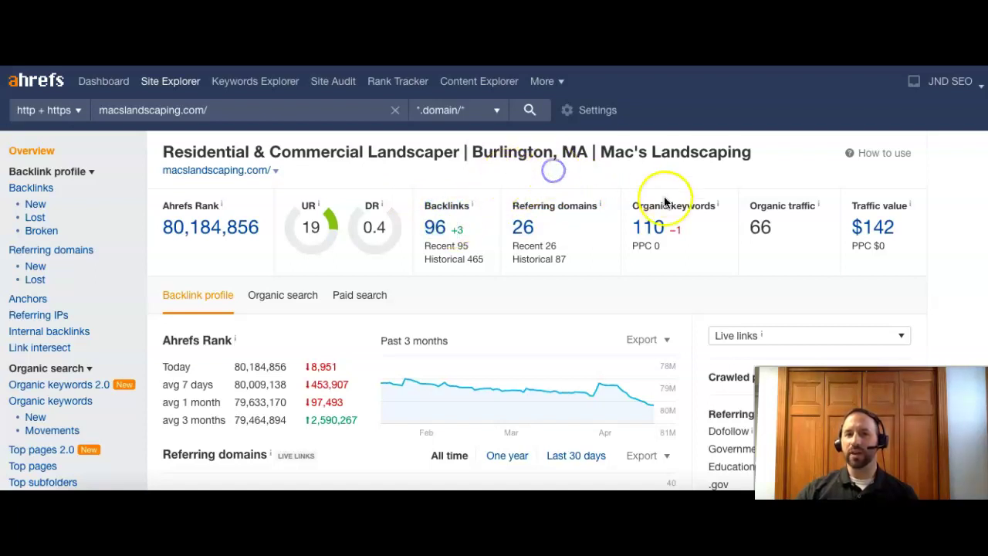
left_click(673, 241)
left_click_drag(673, 241, 628, 207)
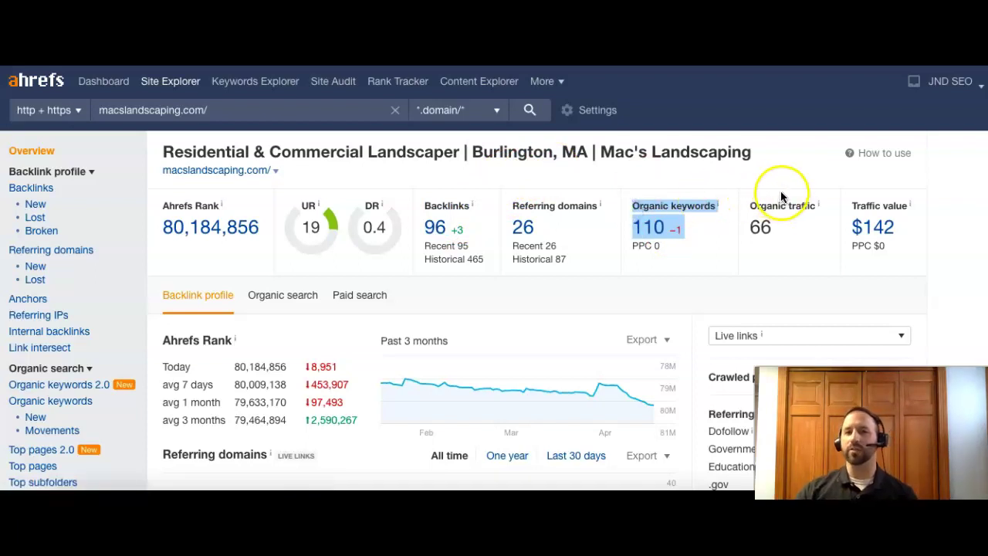
left_click_drag(775, 230, 740, 202)
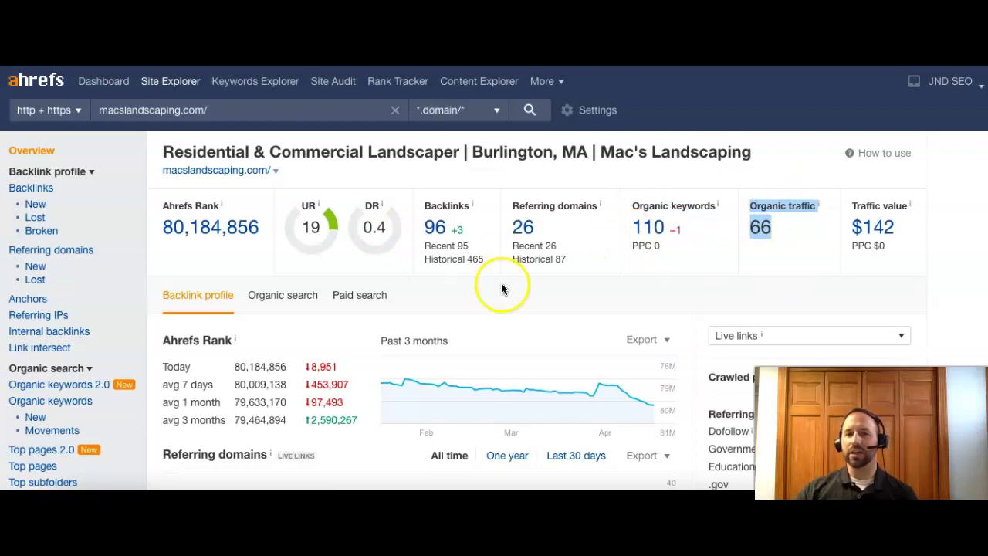
left_click(637, 225)
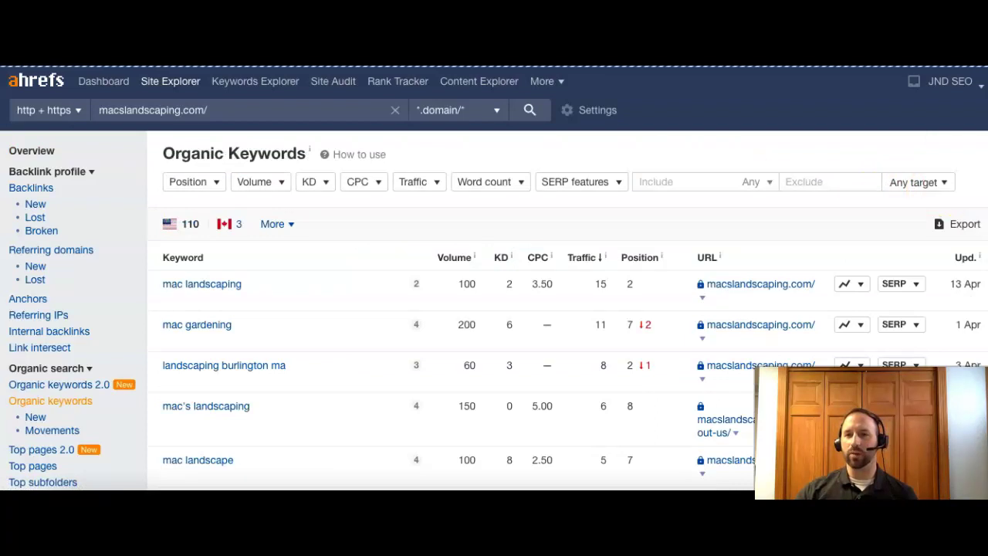
- Point out 'mac landscaping' at volume 100, position 2, and highlight 'be mac landscaping'
scroll(561, 188, "down", 3)
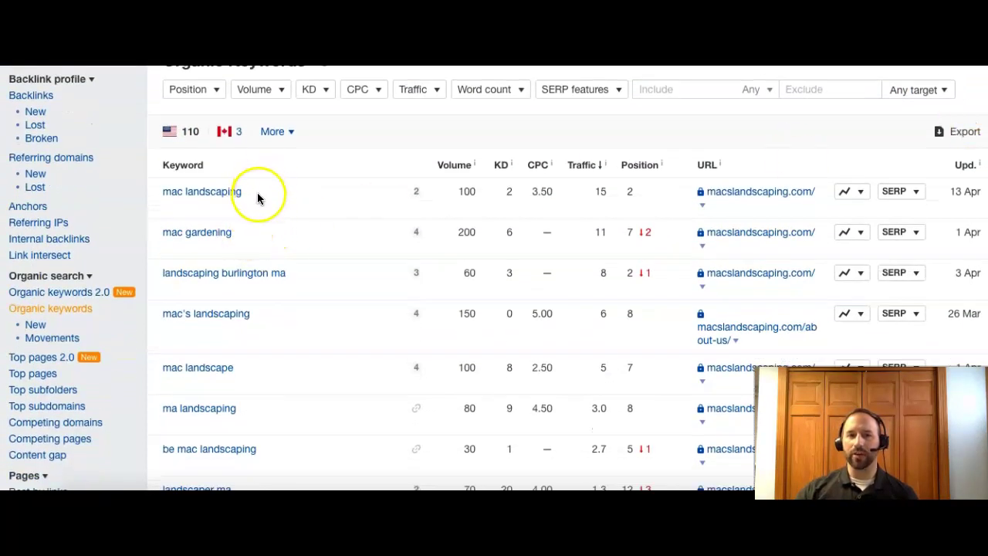
left_click_drag(243, 192, 164, 194)
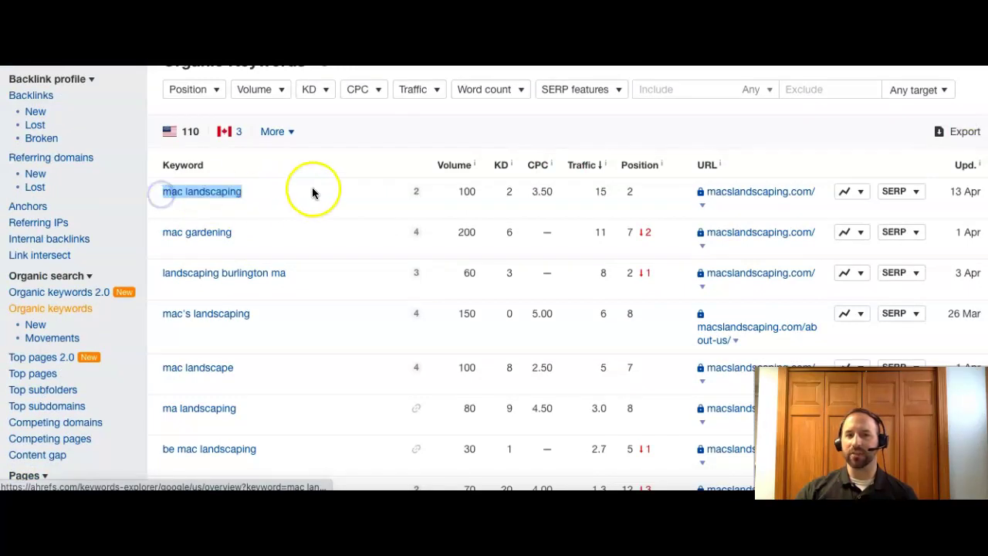
left_click_drag(481, 191, 456, 190)
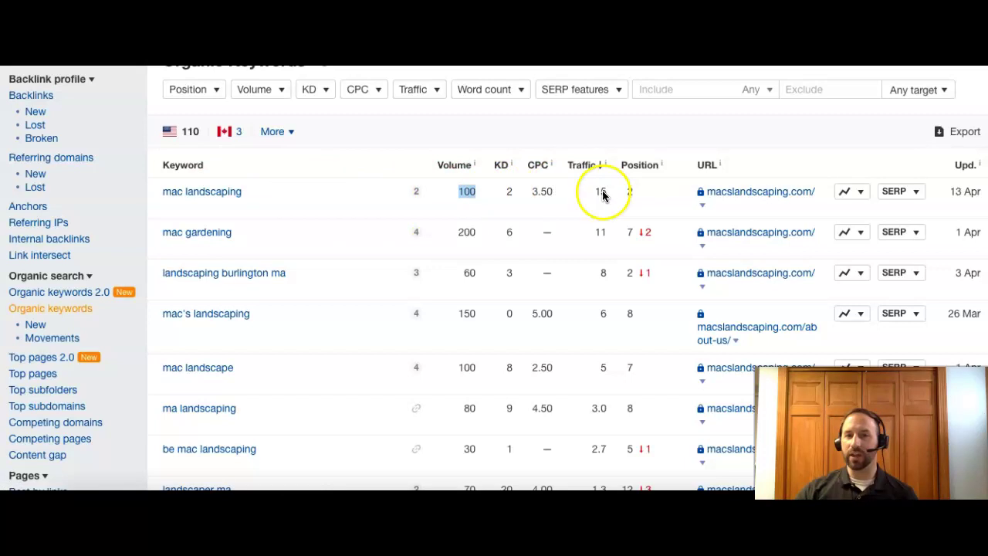
left_click(635, 192)
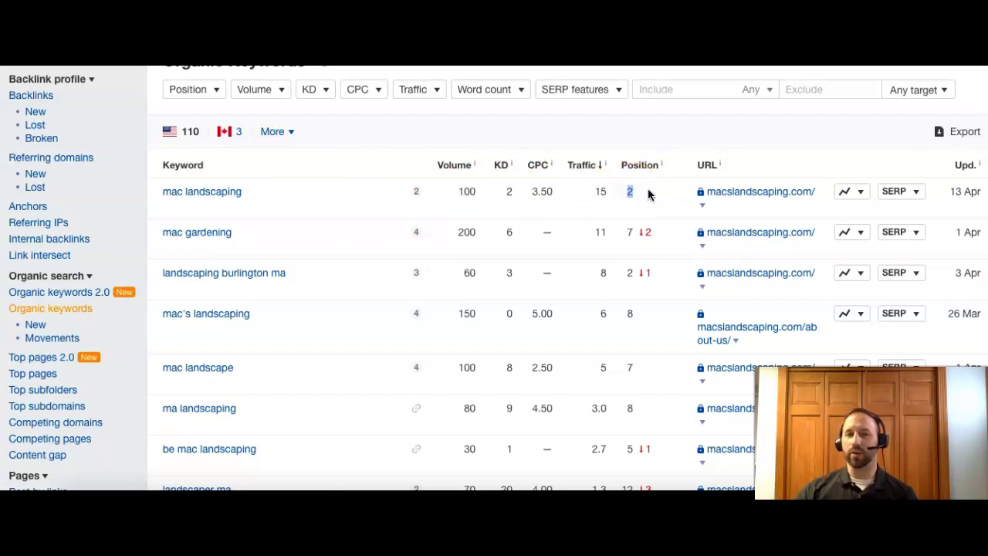
left_click(379, 219)
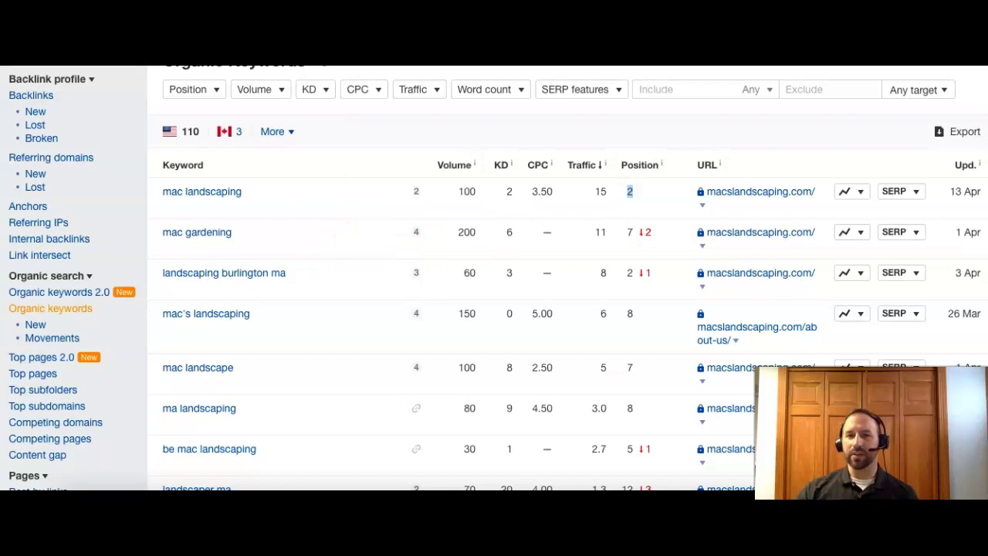
scroll(613, 177, "down", 3)
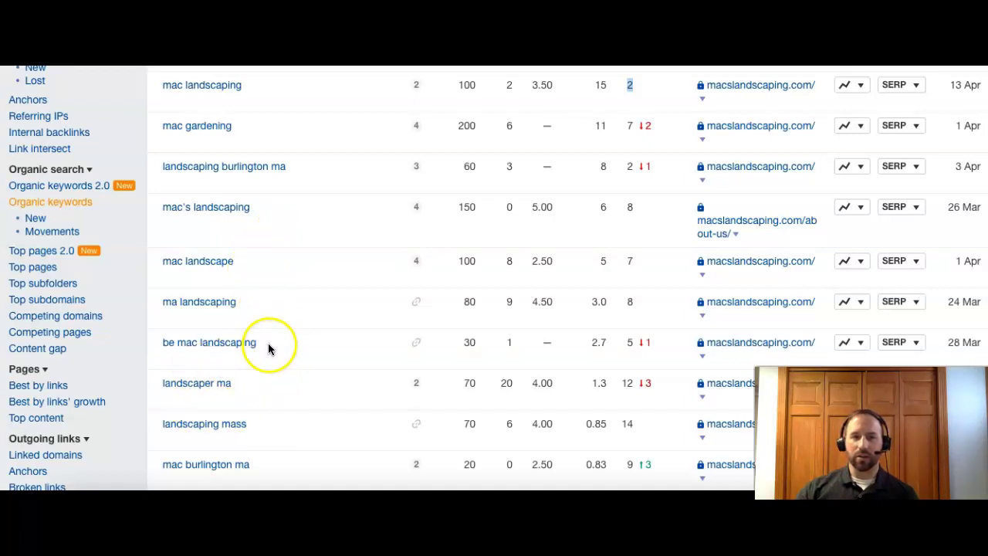
left_click(210, 354)
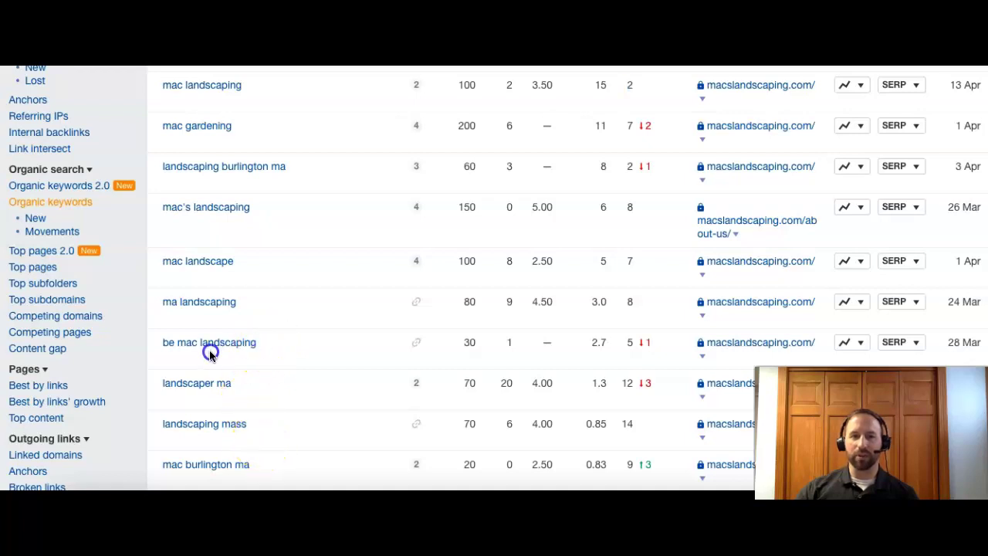
left_click_drag(159, 354, 154, 342)
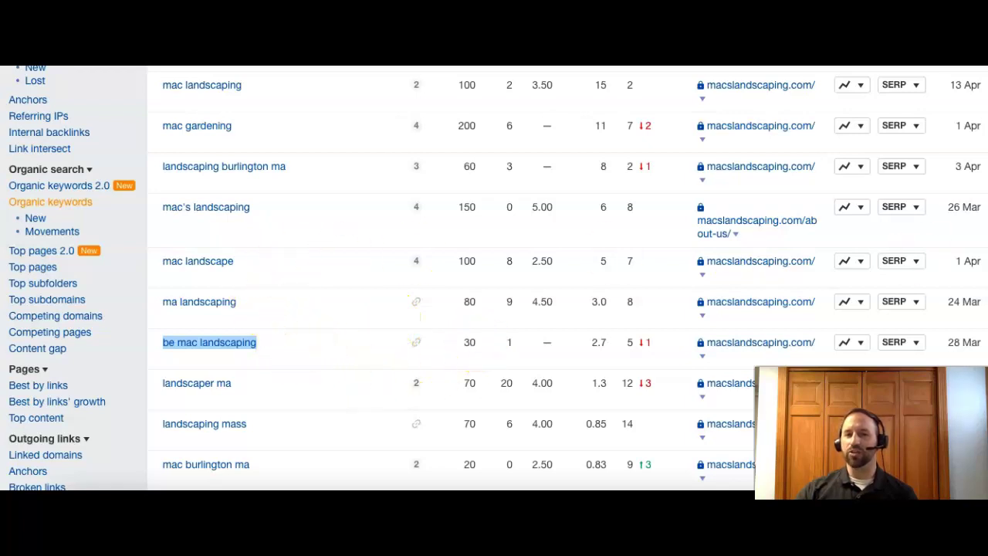
- Highlight 'landscaping burlington ma' and its volume 60 and position 2
scroll(964, 132, "up", 3)
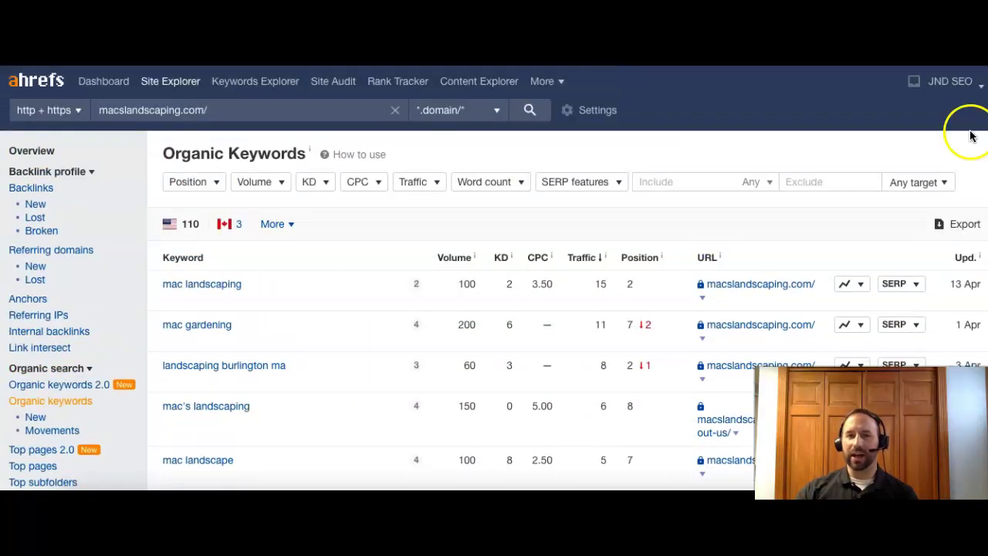
left_click_drag(308, 367, 162, 371)
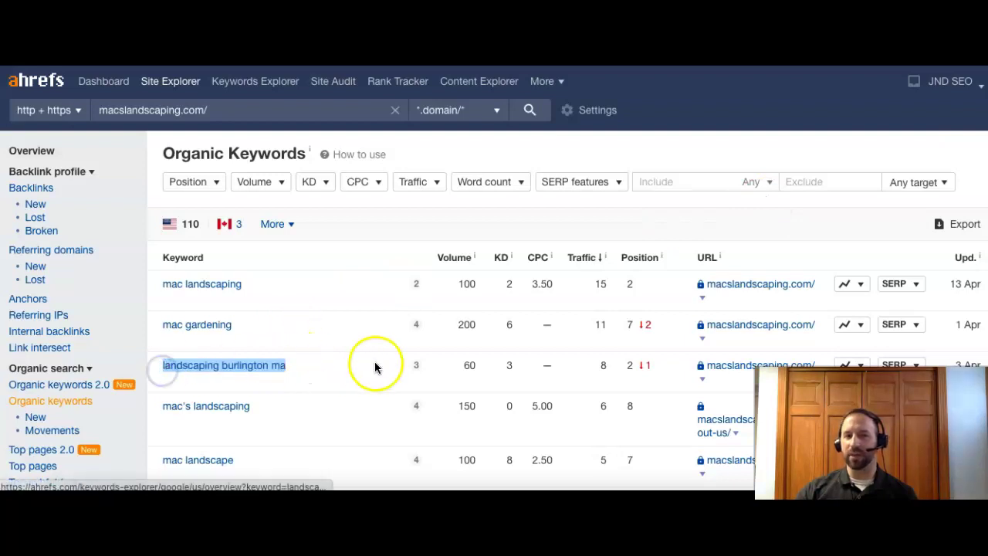
left_click(467, 364)
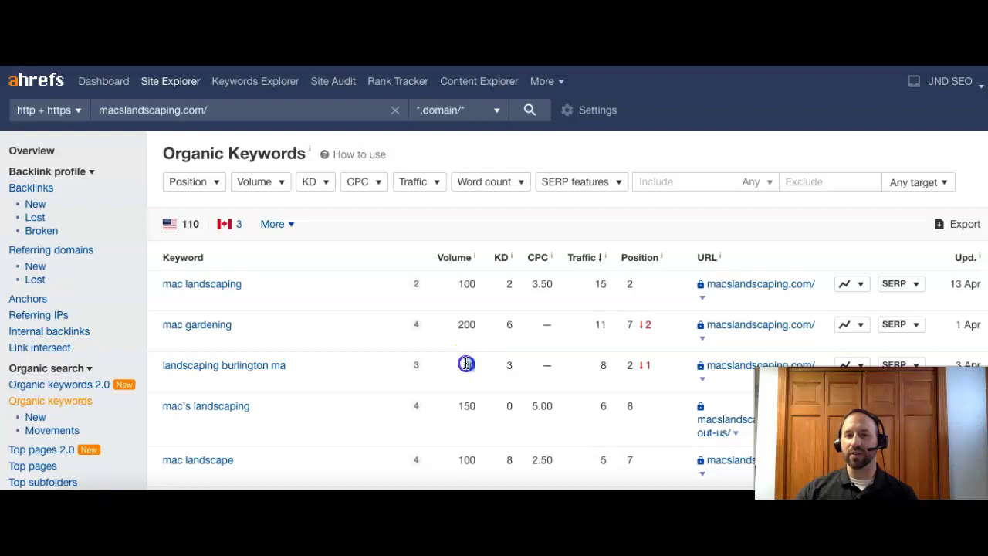
left_click(627, 367)
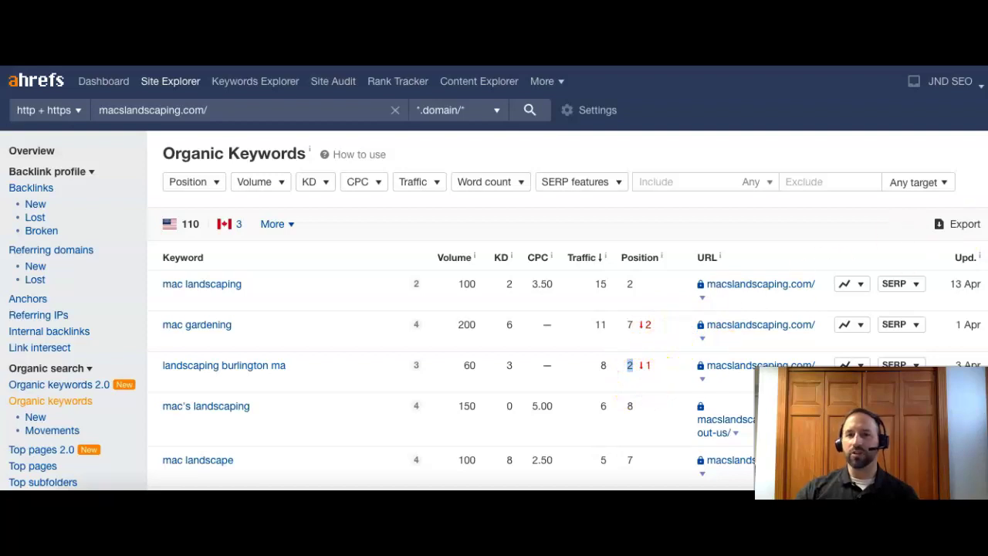
scroll(494, 309, "down", 5)
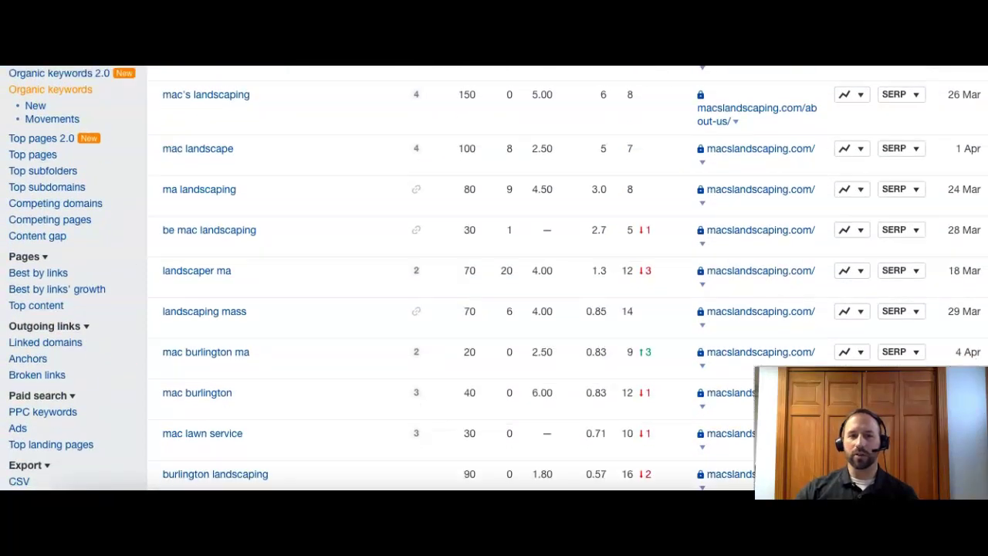
scroll(495, 278, "down", 3)
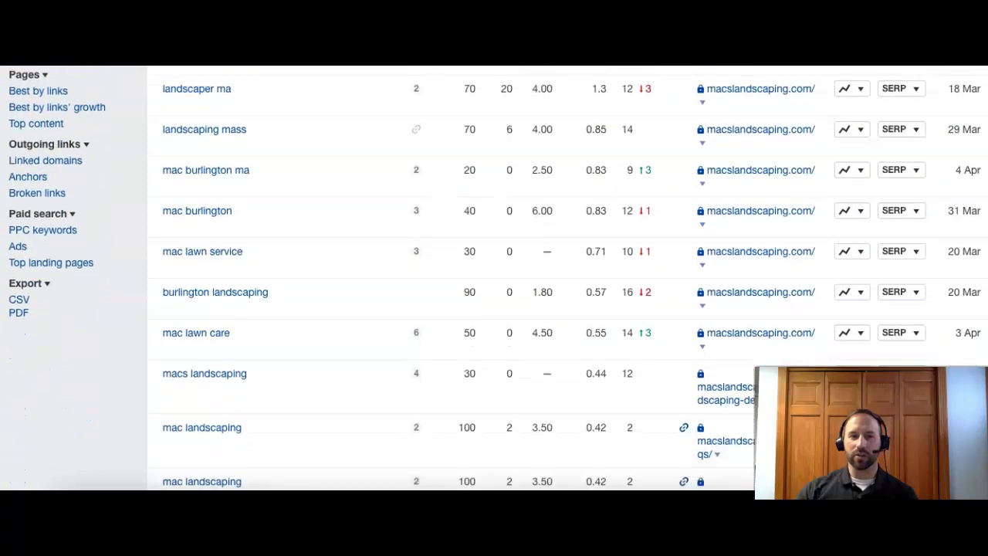
scroll(494, 278, "down", 5)
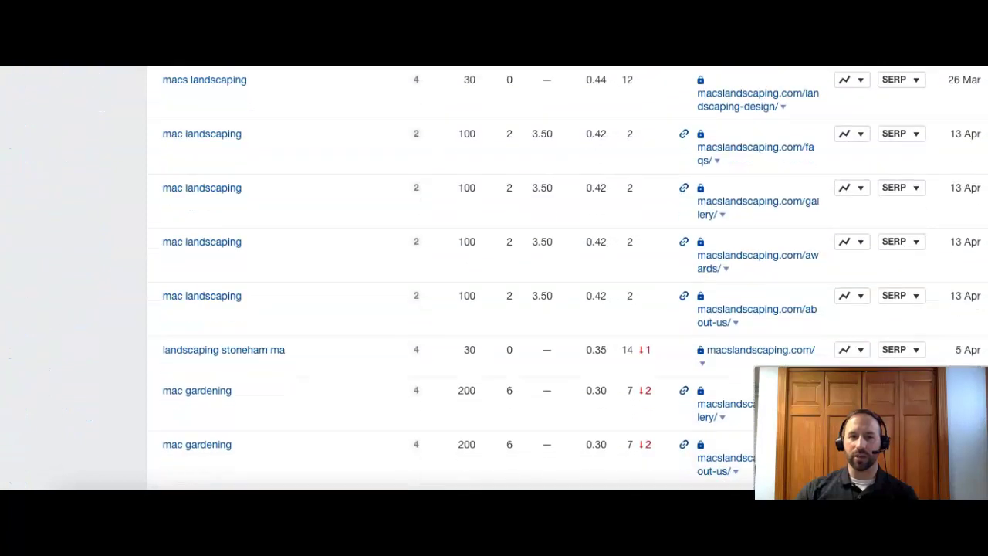
left_click(221, 353)
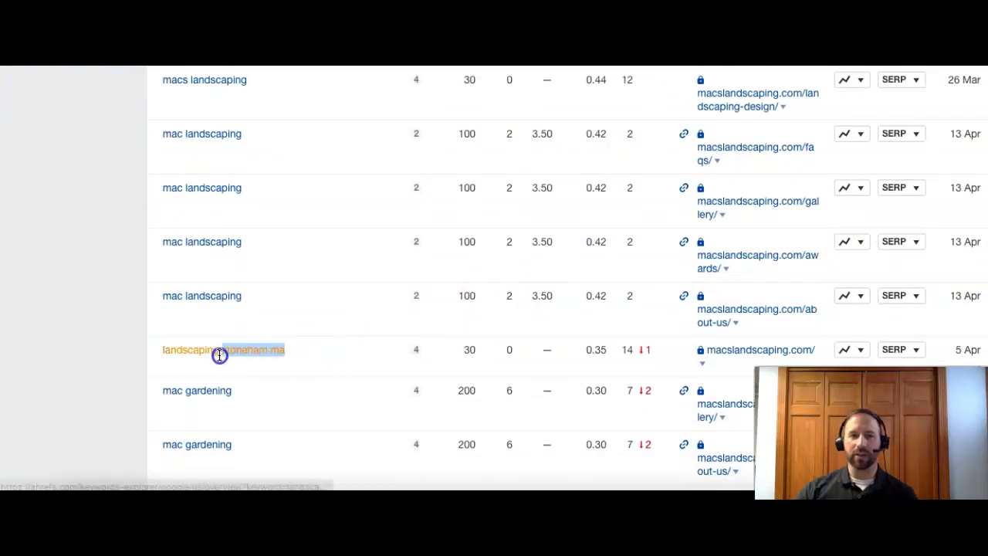
triple_click(157, 359)
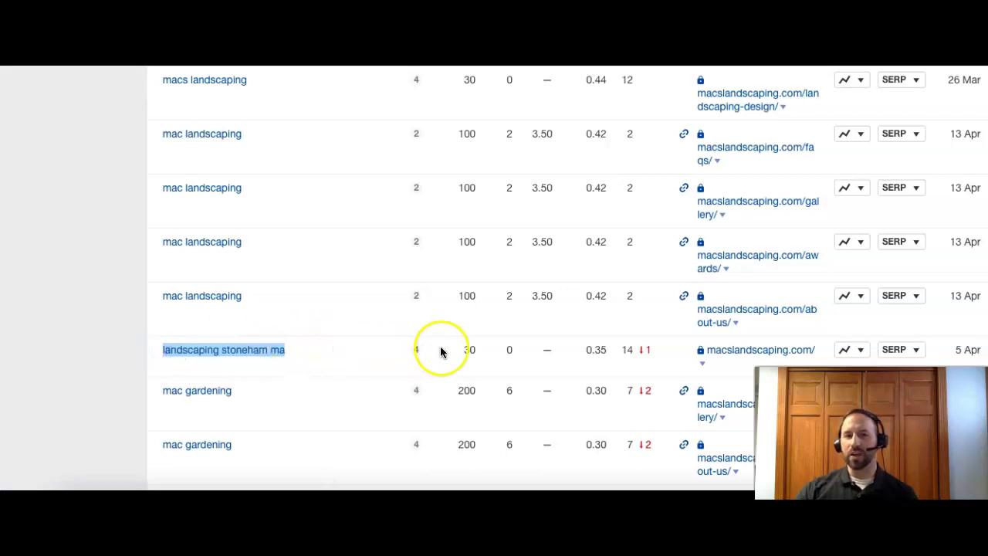
left_click(469, 351)
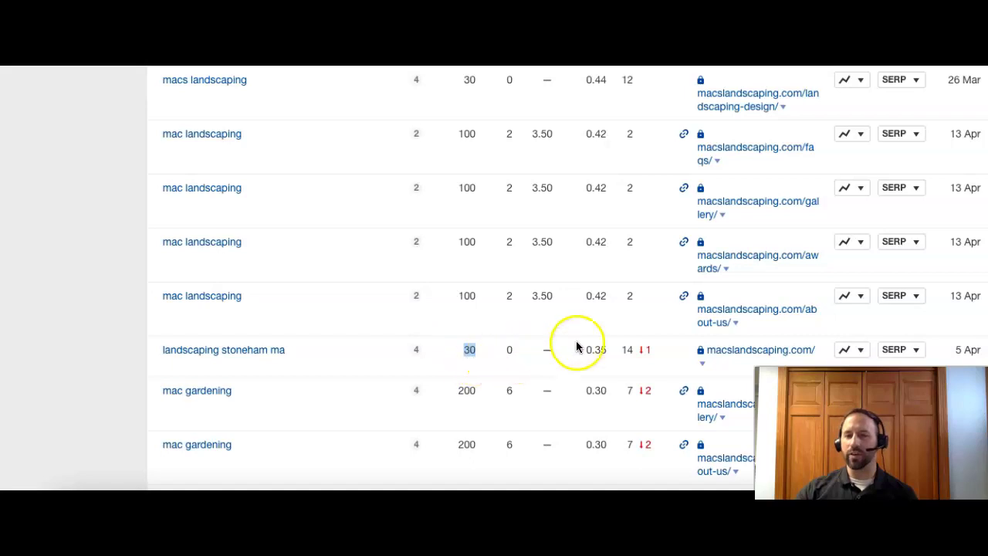
double_click(624, 351)
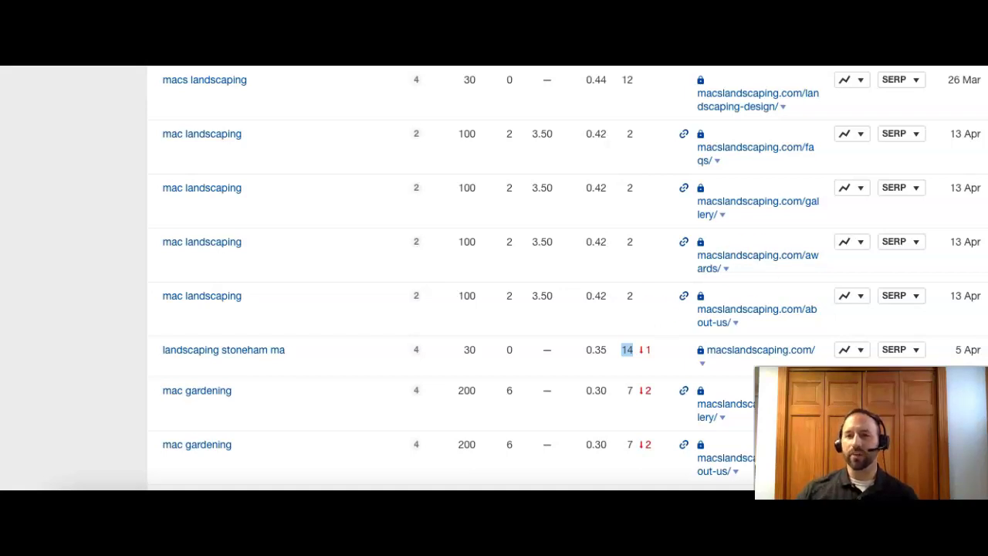
scroll(885, 262, "up", 15)
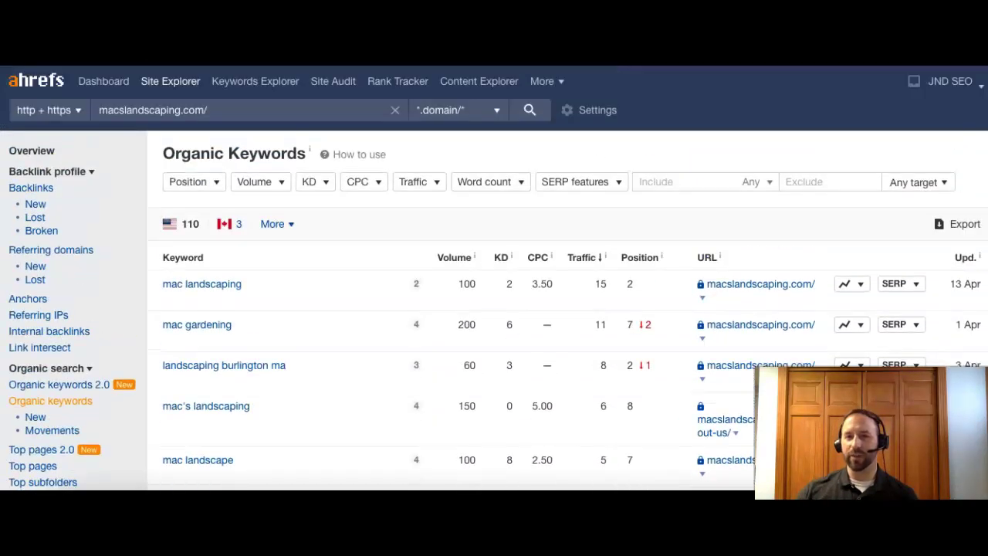
- Open the cassidylandscaping.com overview and highlight its organic traffic of 179
left_click(30, 150)
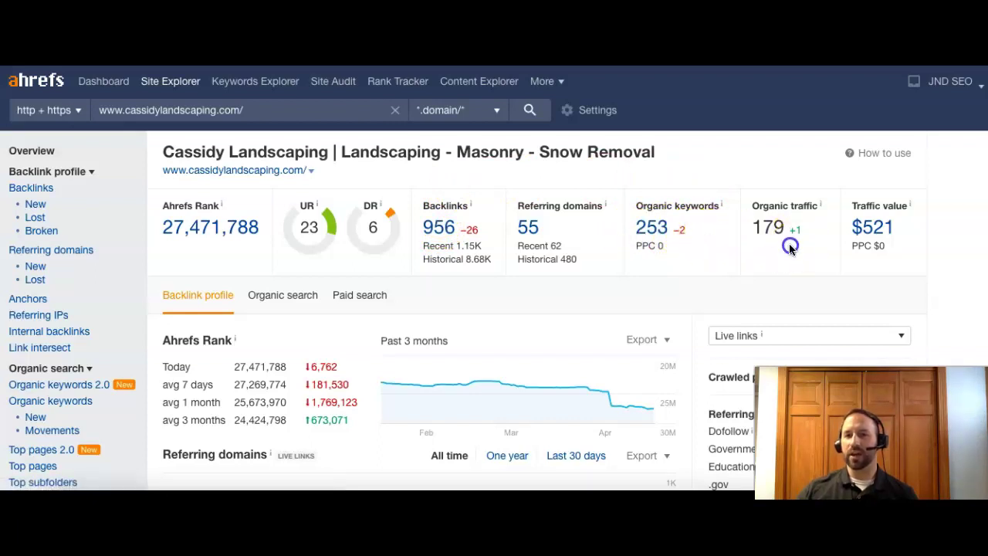
left_click_drag(753, 224, 798, 269)
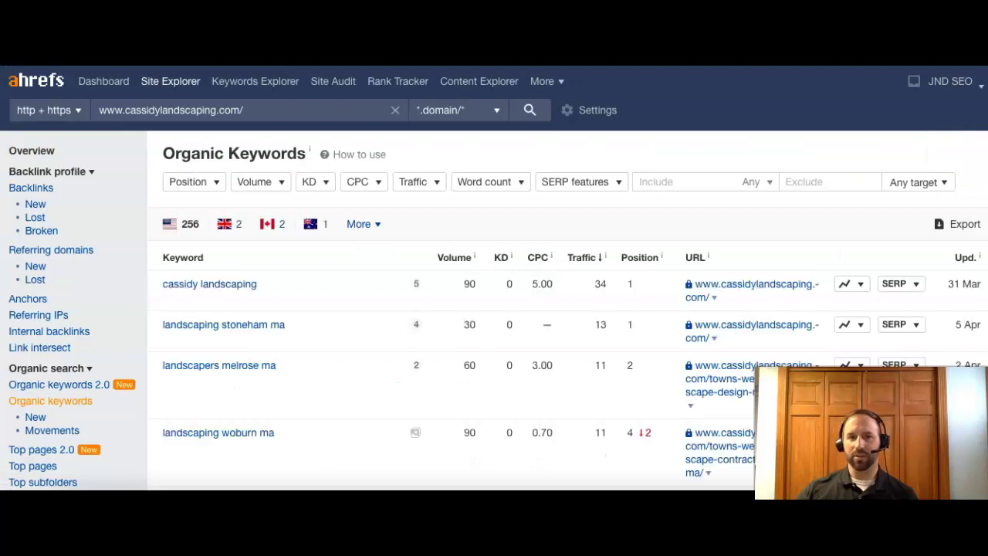
- Highlight Cassidy's 'landscaping stoneham ma' keyword with volume 30 at position 1
left_click_drag(312, 325, 150, 328)
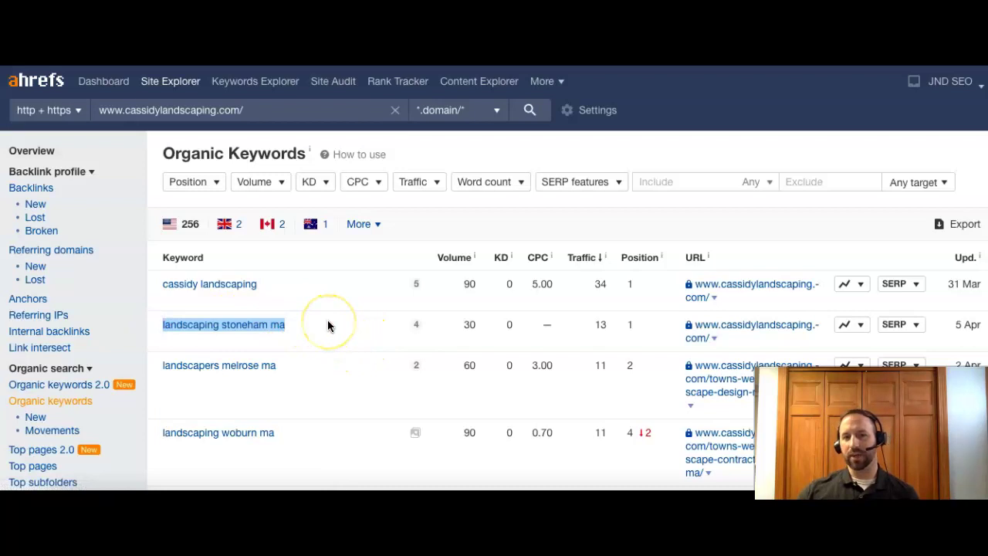
double_click(472, 325)
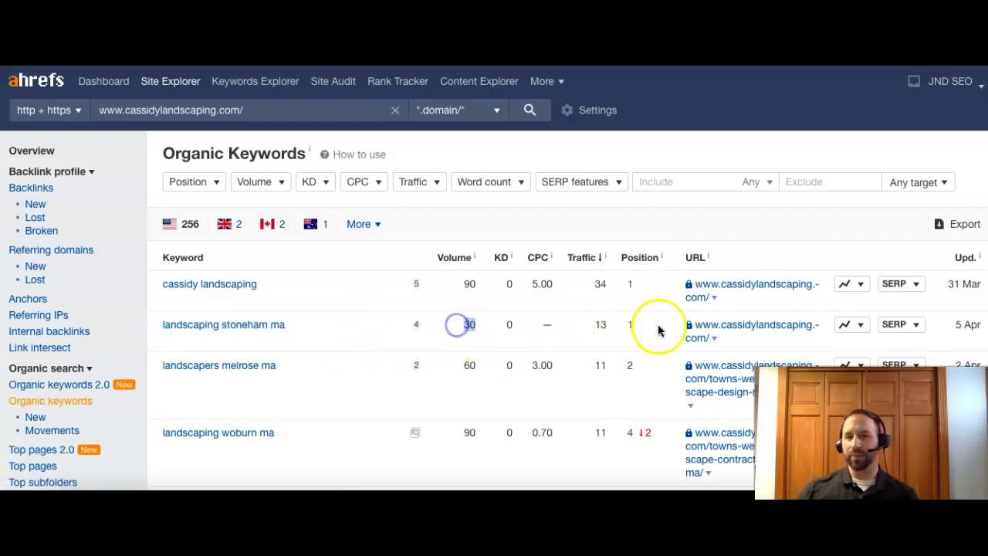
left_click(635, 327)
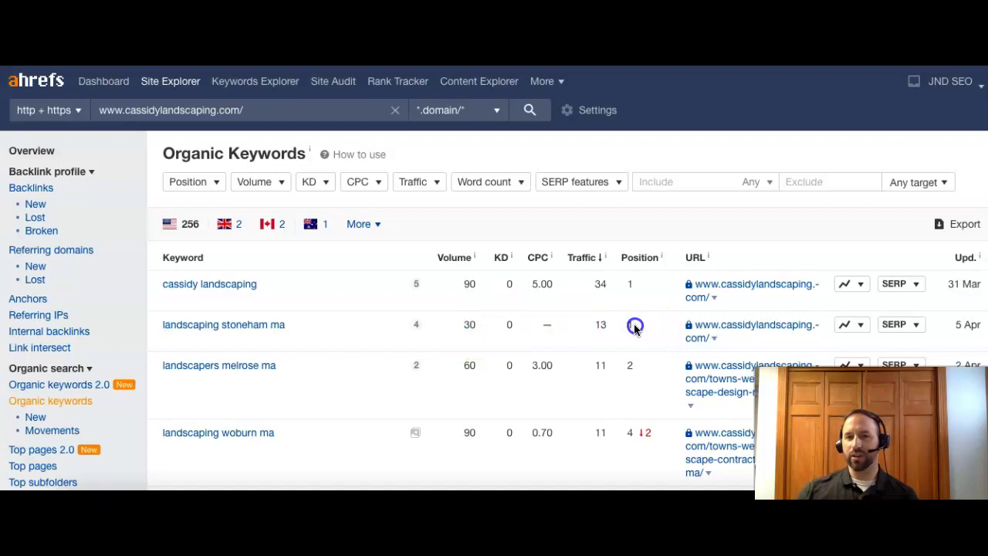
left_click(479, 324)
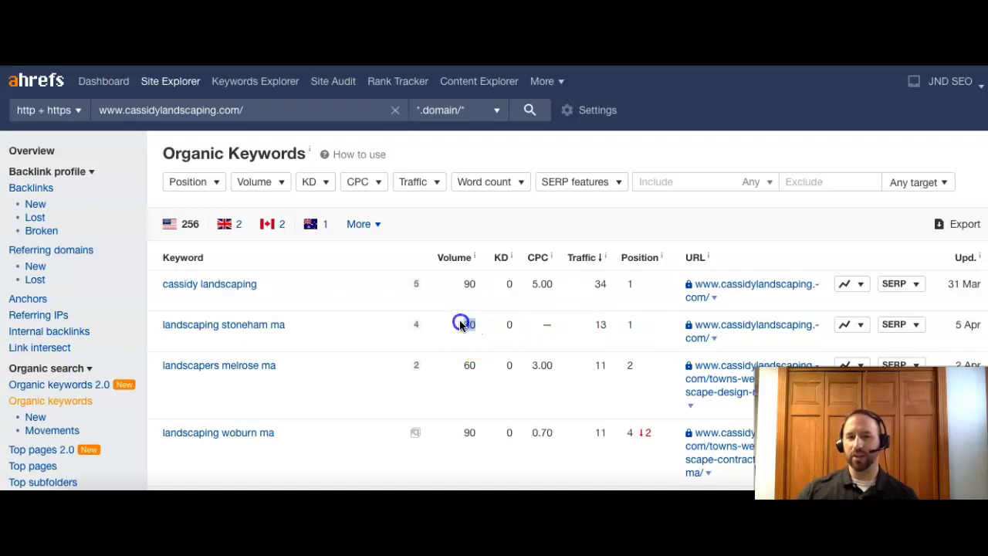
left_click(295, 374)
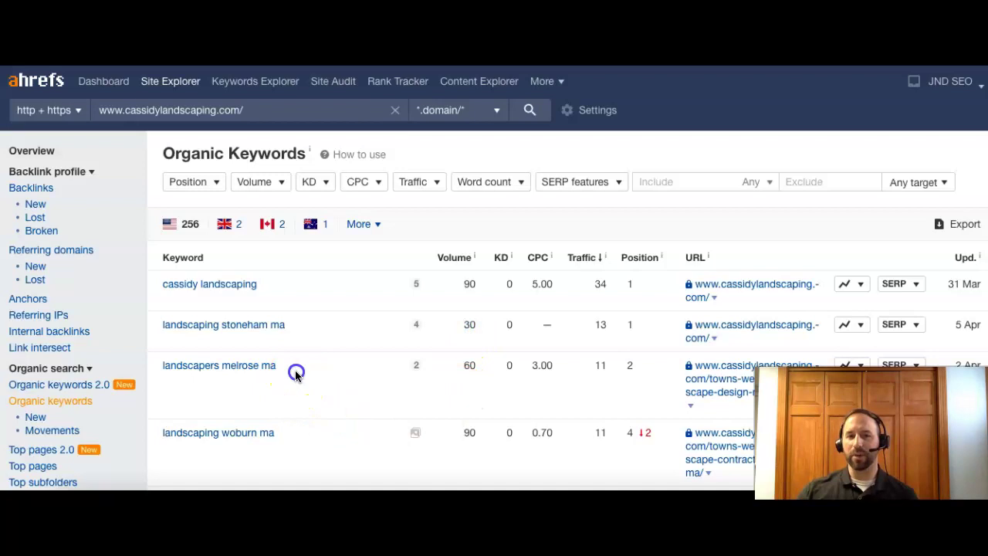
- Highlight 'landscapers melrose ma' (volume 60, position 2) and 'landscaping woburn ma' (volume 90, position 4)
left_click_drag(287, 371, 159, 369)
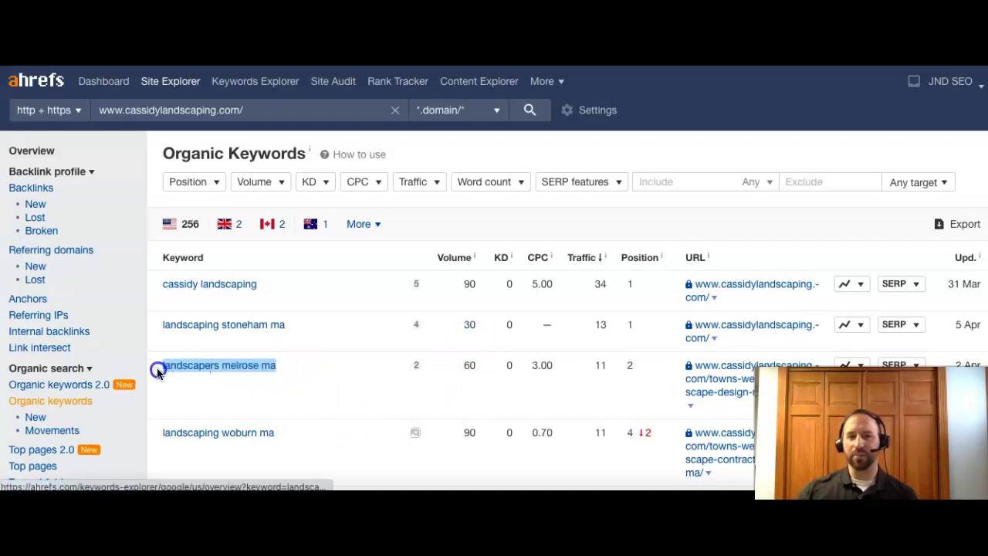
left_click(477, 369)
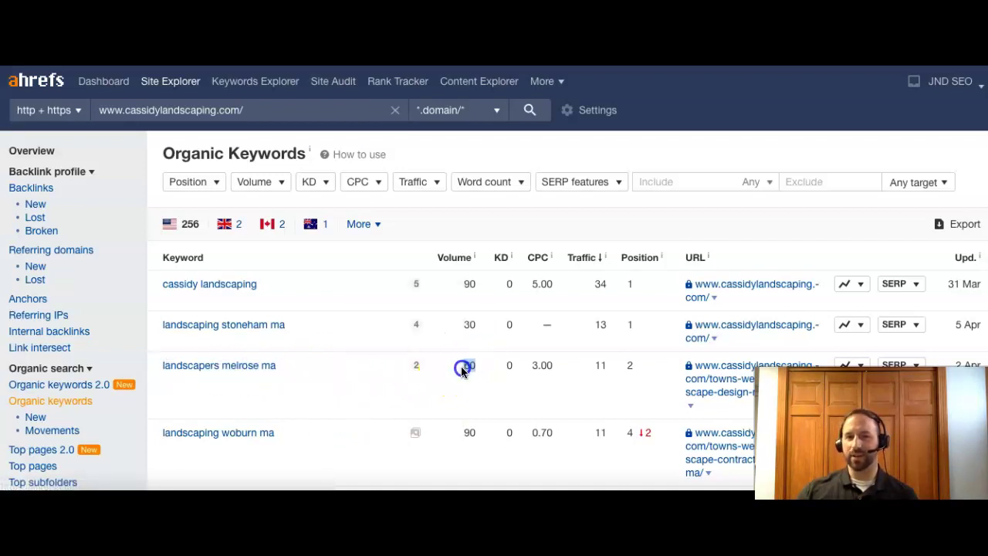
left_click(633, 369)
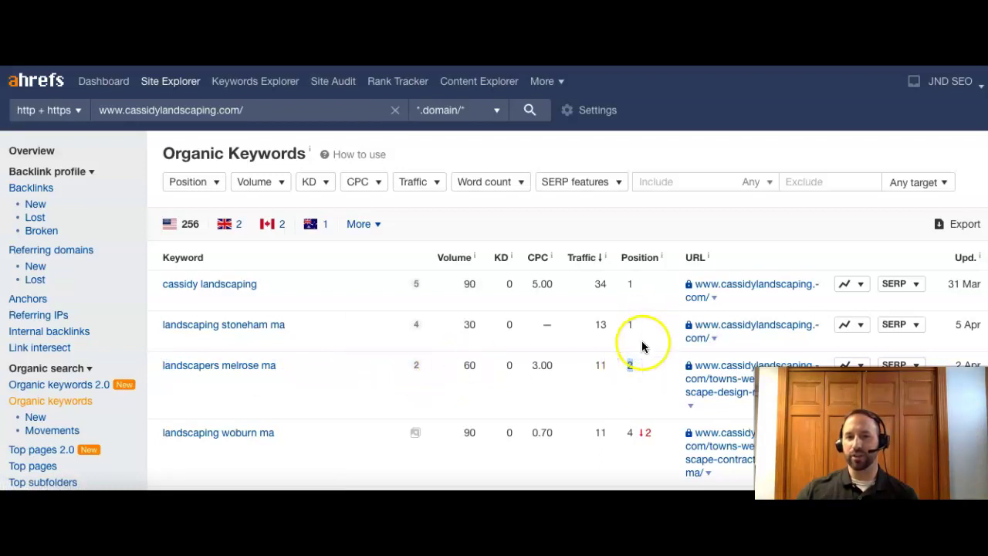
left_click_drag(283, 435, 175, 431)
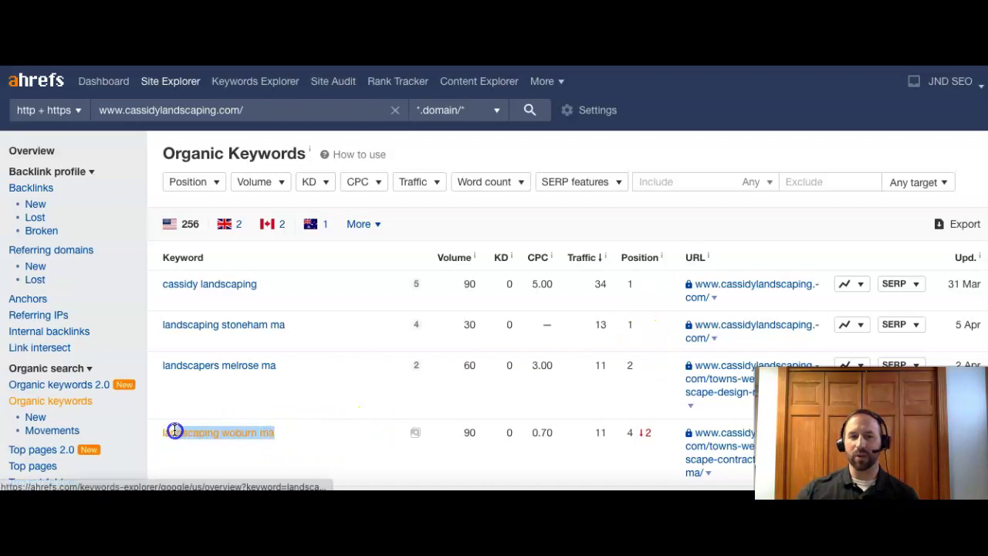
left_click(477, 439)
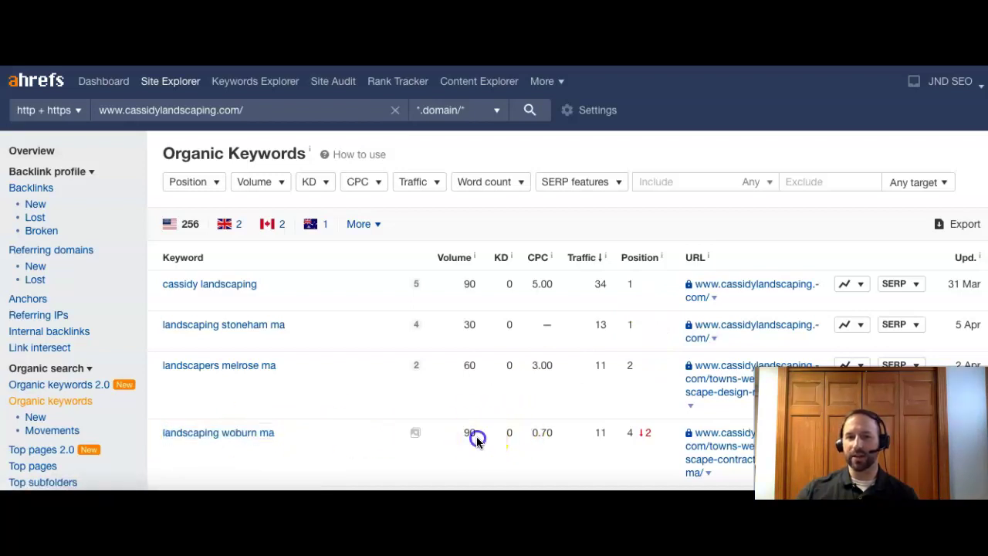
left_click(625, 432)
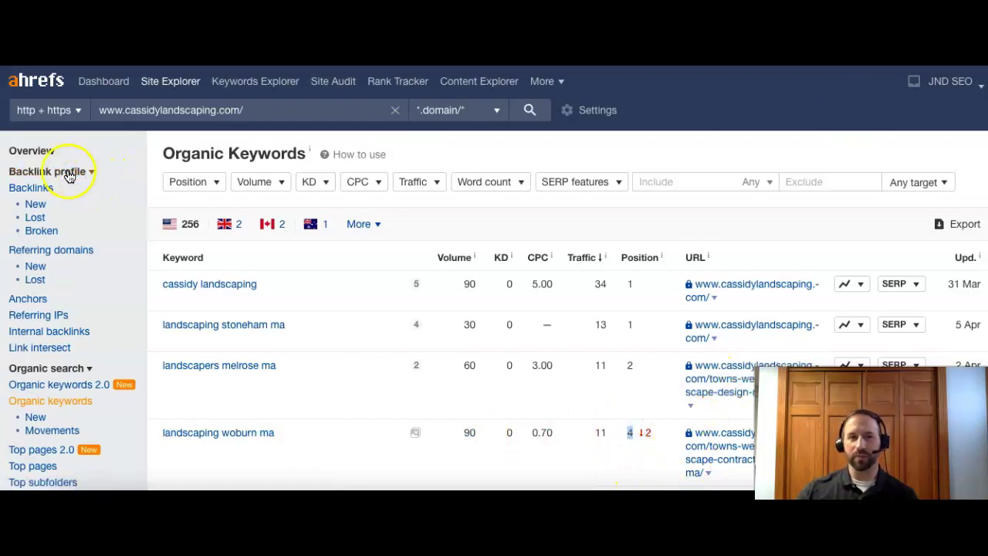
left_click(31, 150)
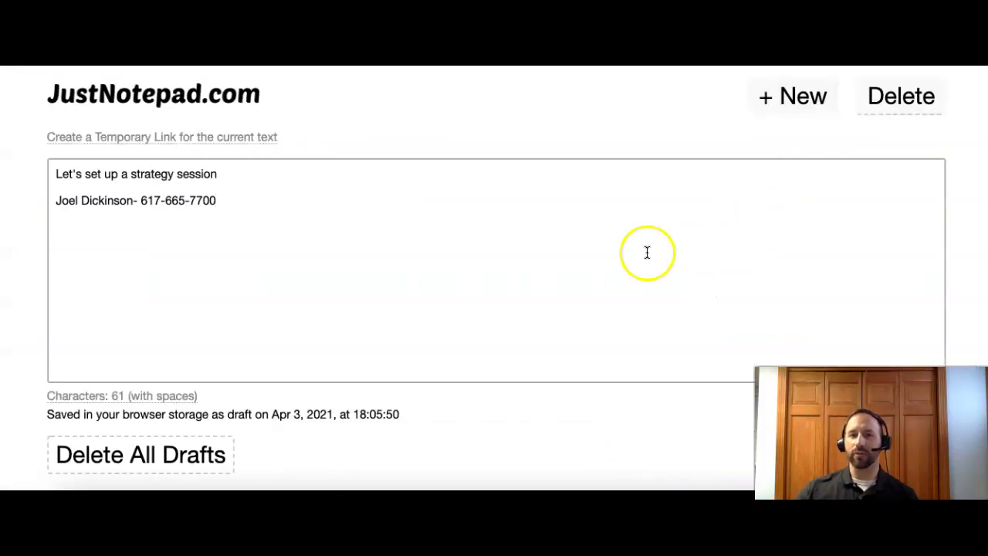
left_click(492, 195)
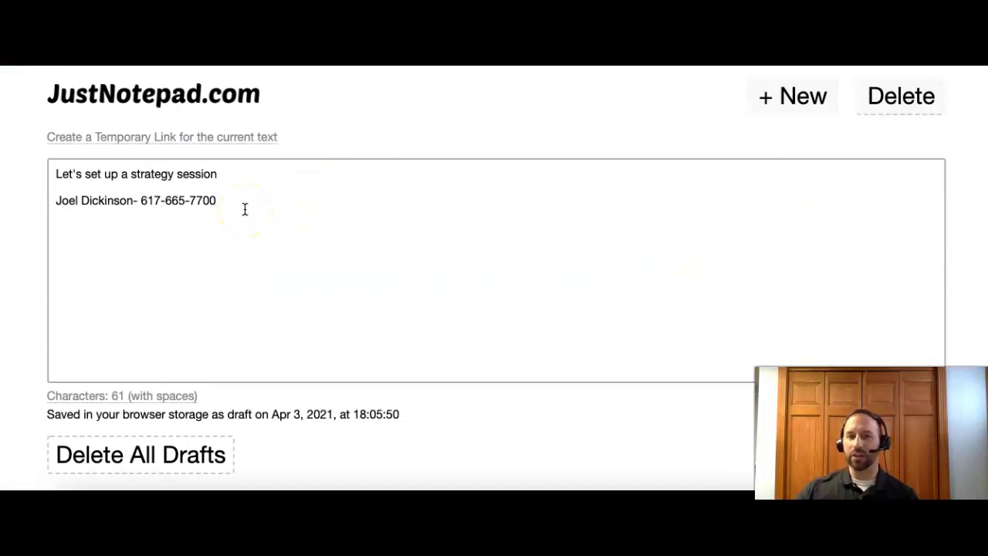
- Highlight the contact's name and phone line in the strategy-session note
left_click_drag(224, 200, 48, 200)
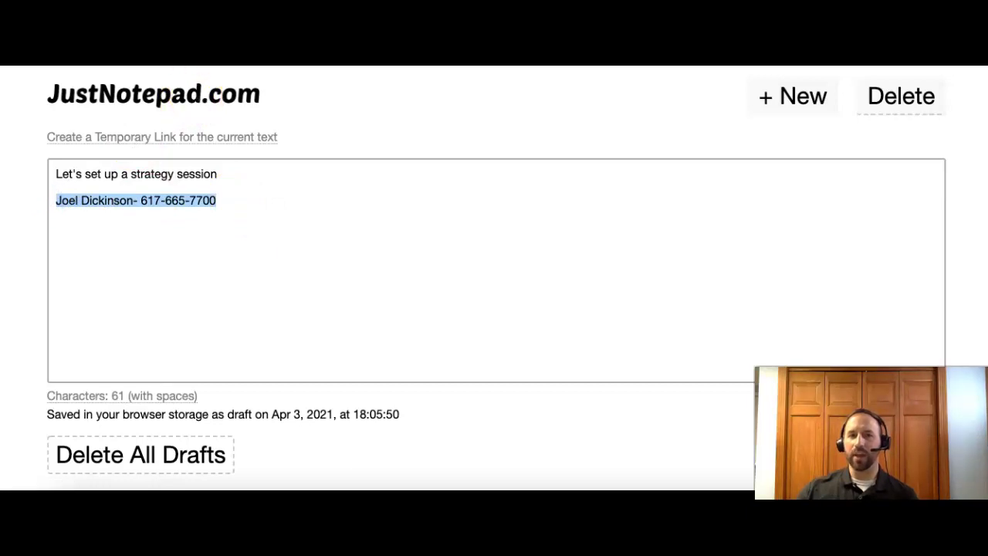